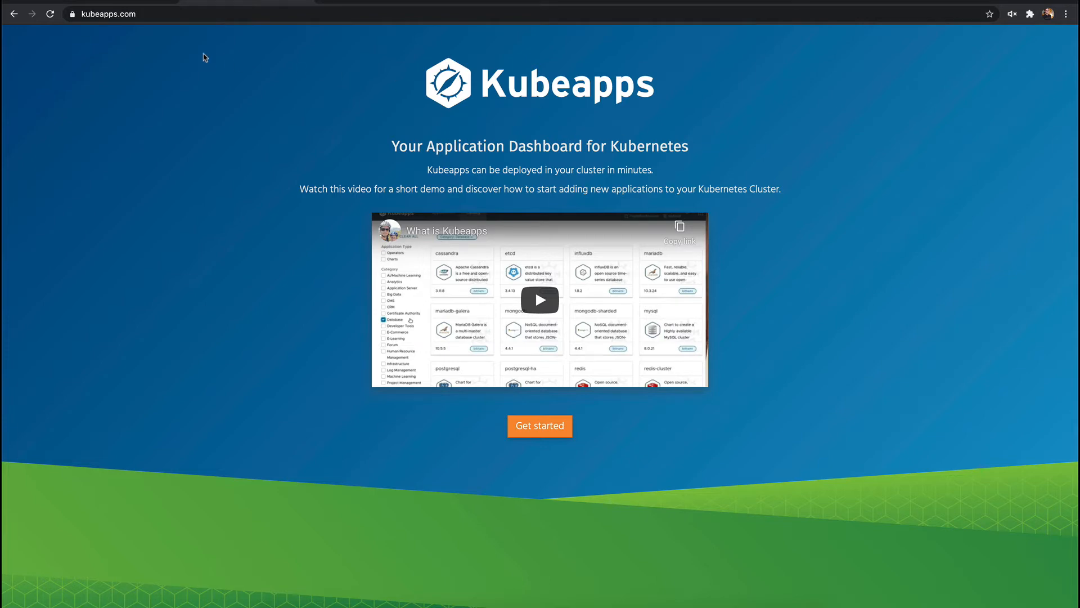
# Switch from the kubeapps.com homepage to the vSphere Client view of the w4-hs3-01 cluster
pyautogui.click(127, 3)
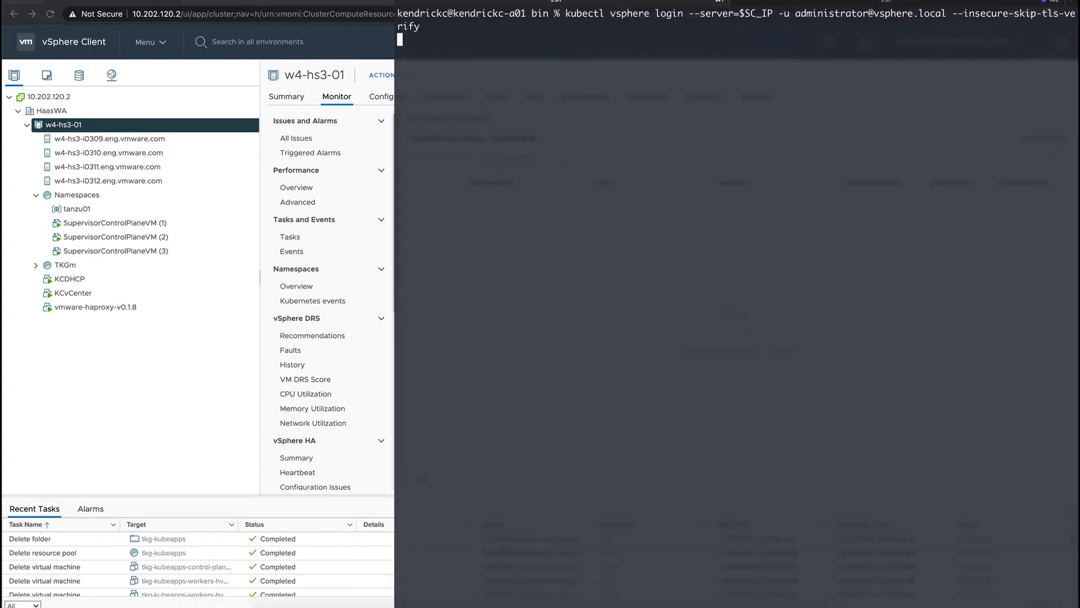
# Log in to the vSphere supervisor cluster with kubectl vsphere login
pyautogui.press('Return')
pyautogui.press('Return')
pyautogui.write('kubectl config use')
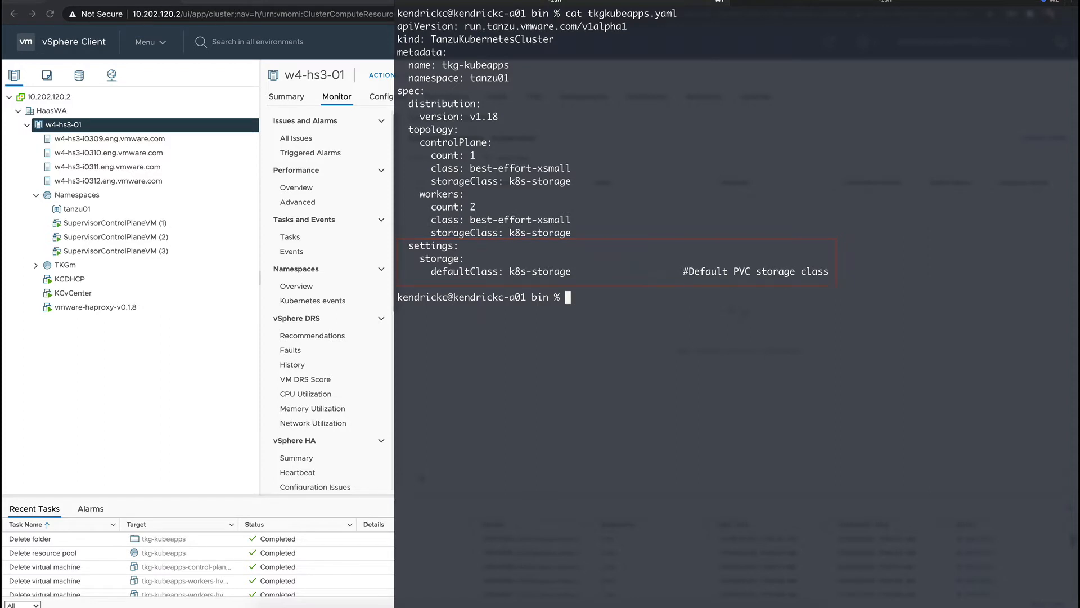
pyautogui.write('kubectl apply -f tkg')
pyautogui.write('kubeapps.yaml')
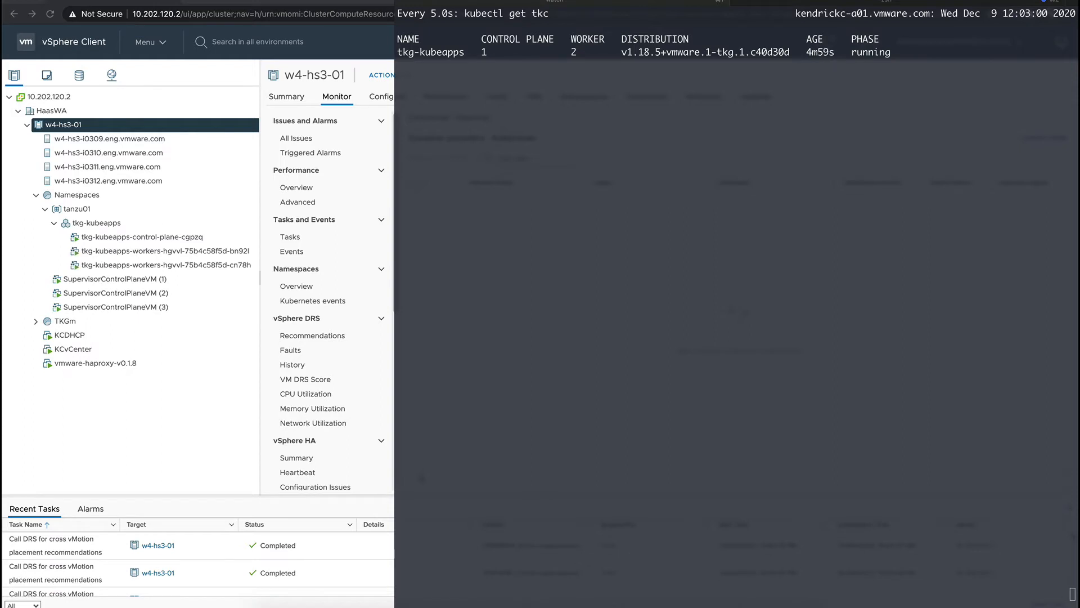
# Log in to the tkg-kubeapps cluster and make it the current kubectl context
pyautogui.hotkey('ctrl', 'c')
pyautogui.press('super+Tab')
pyautogui.write('kubectl vsphere login --server $SC_IP -u administrator@vsphere.local --tanzu-kubernetes-cluster-namespace tanzu01 --tanzu-kubernetes-cluster-name tkg-kubeapps --insecure-skip-tls-verify')
pyautogui.press('Return')
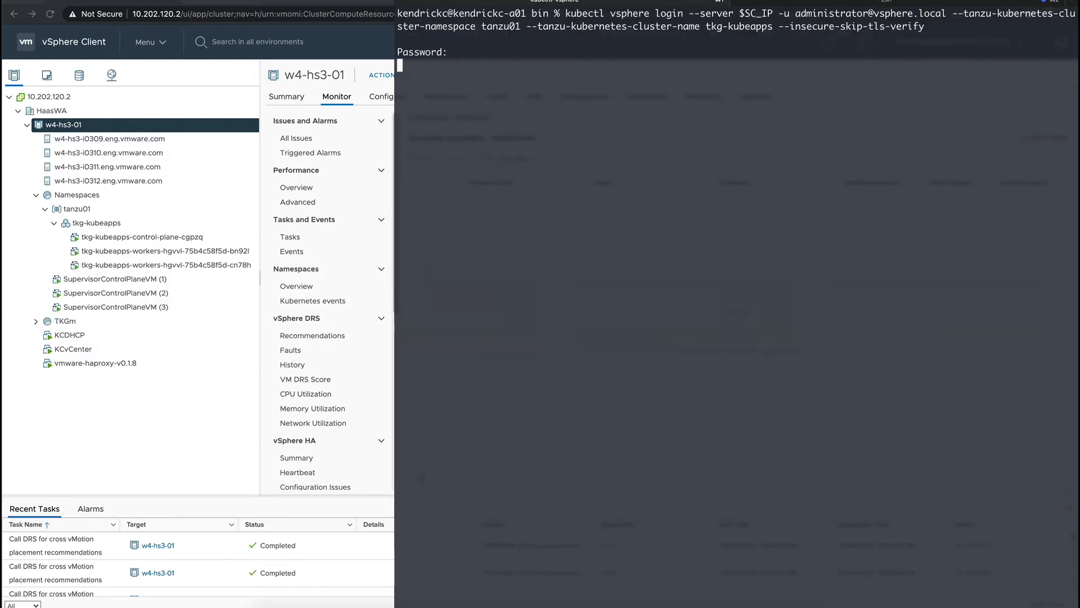
pyautogui.press('Return')
pyautogui.write('kubectl config use-context tkg-kubeapps')
pyautogui.press('Return')
# Watch kubectl get nodes every 5 seconds until all three nodes report Ready
pyautogui.hotkey('ctrl', 'l')
pyautogui.write('watch -n 5 kubectl get nodes')
pyautogui.press('Return')
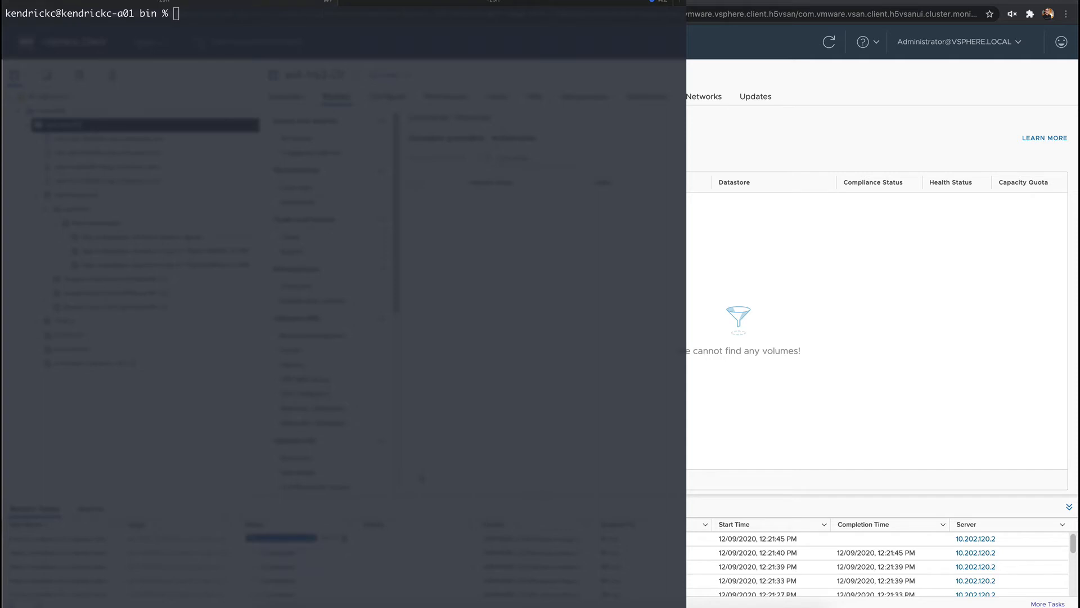
# Create the psp:authenticated cluster role binding to the privileged pod security policy
pyautogui.click(342, 208)
pyautogui.press('super+v')
pyautogui.press('Return')
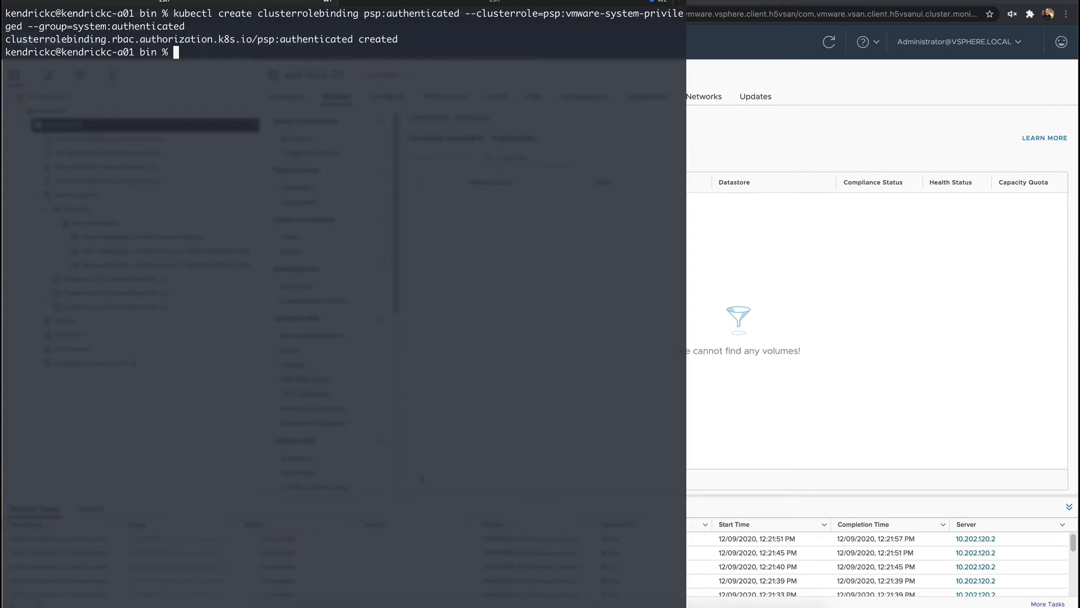
pyautogui.write('clea')
pyautogui.write('r')
pyautogui.press('Return')
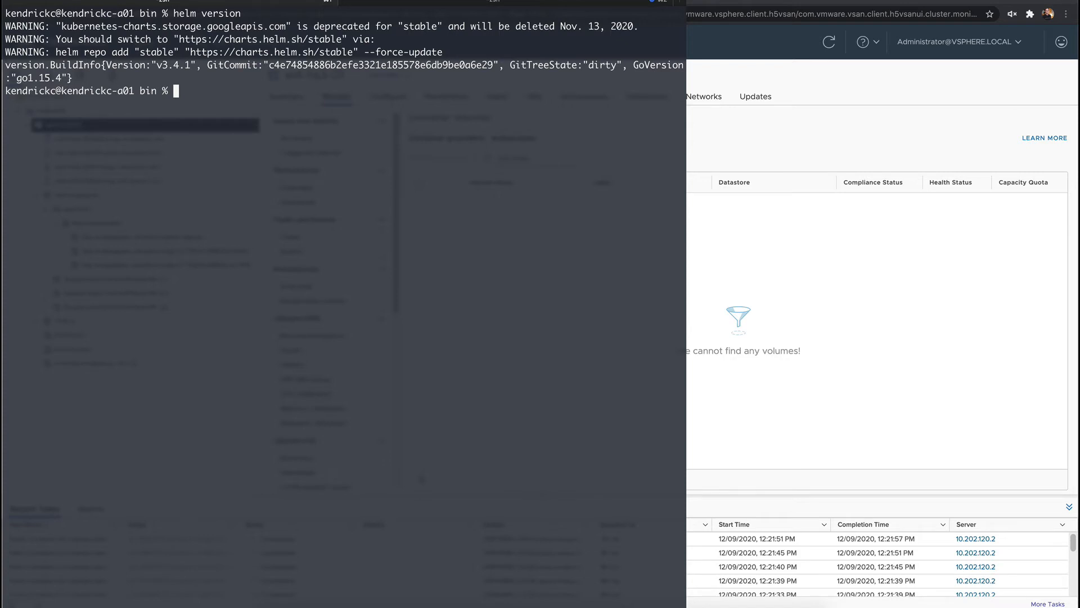
pyautogui.write('cle')
pyautogui.write('ar')
pyautogui.press('Return')
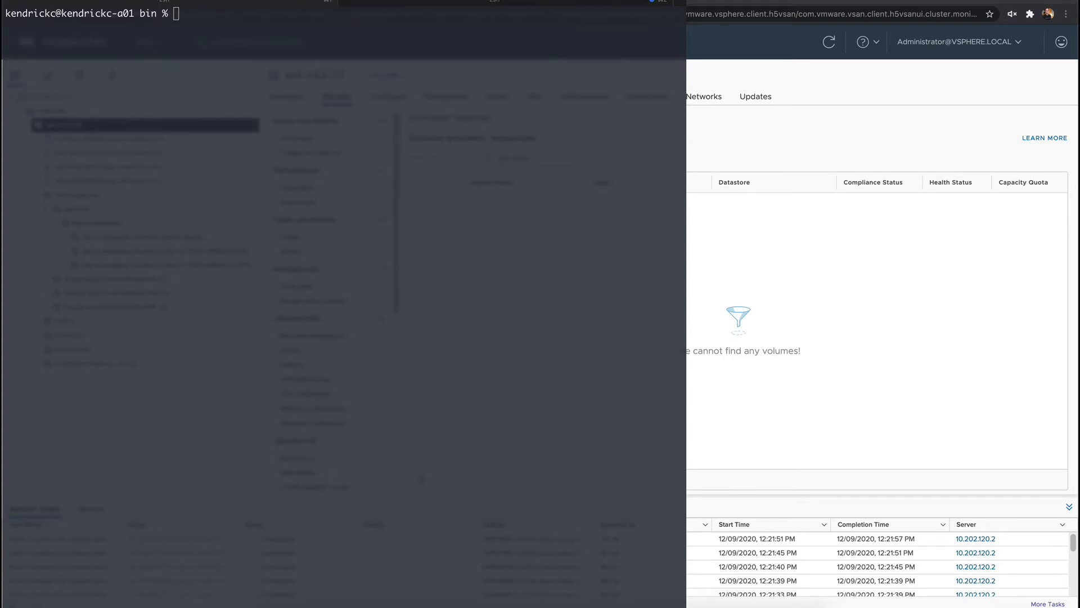
pyautogui.click(251, 88)
pyautogui.press('super+v')
pyautogui.press('Return')
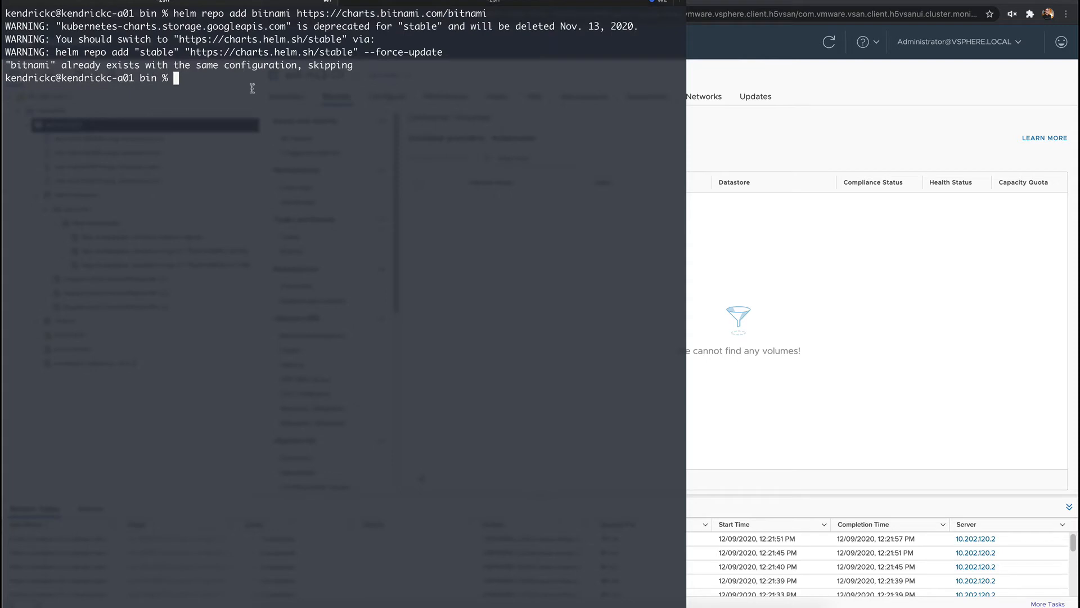
# Create the dhsecret docker-registry secret in the cluster
pyautogui.hotkey('ctrl', 'l')
pyautogui.write('echo $DHUN')
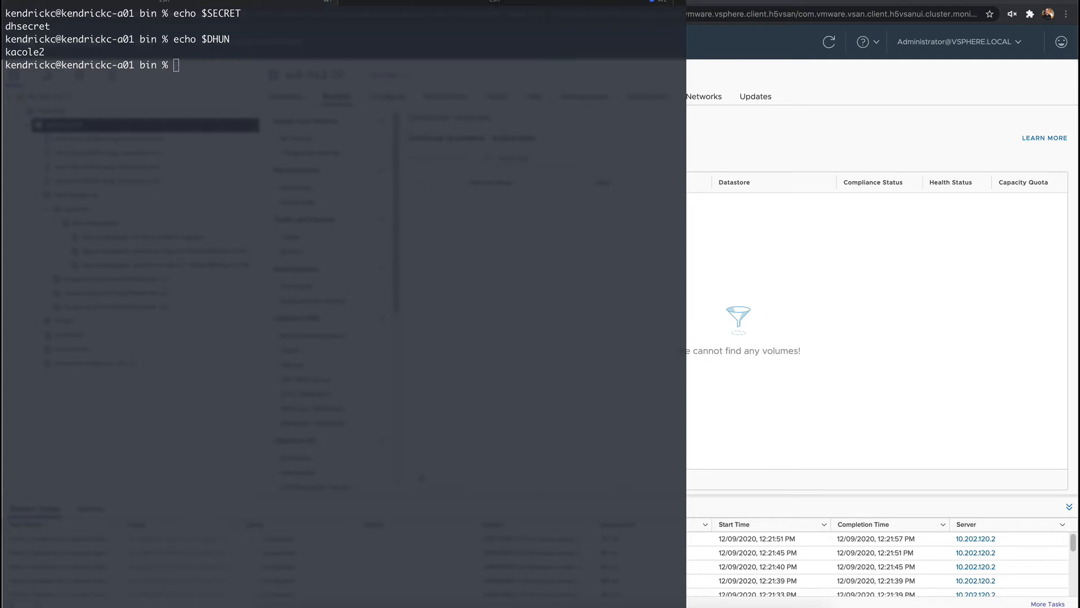
pyautogui.click(428, 119)
pyautogui.press('super+v')
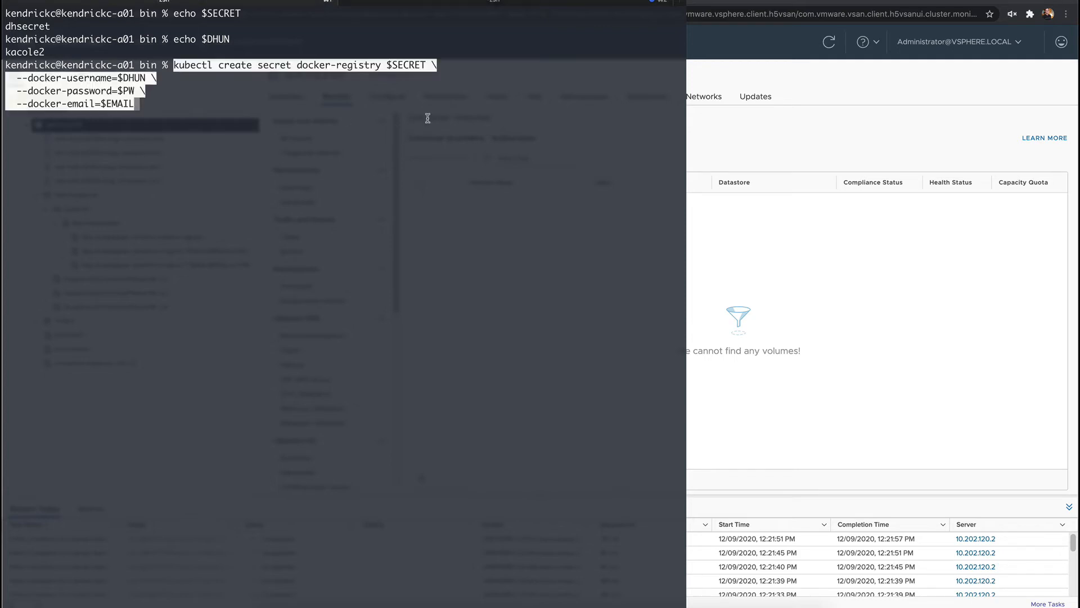
pyautogui.press('Return')
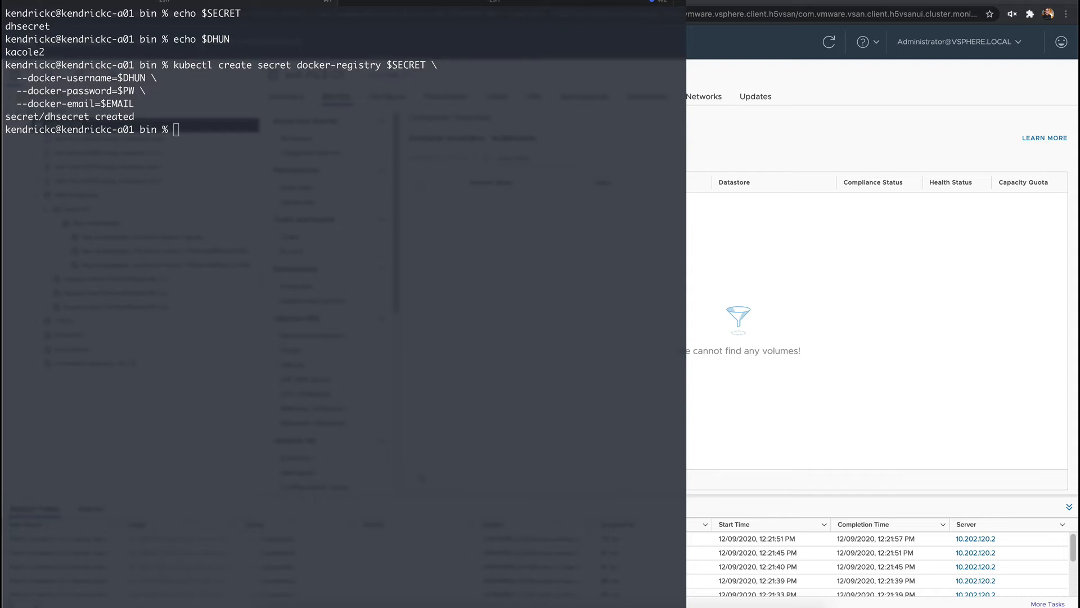
pyautogui.write('kubectl patch serviceaccount default -p "{\\"imagePullSecrets\\": [{\\"name\\": \\"$SECRET\\"}]}"')
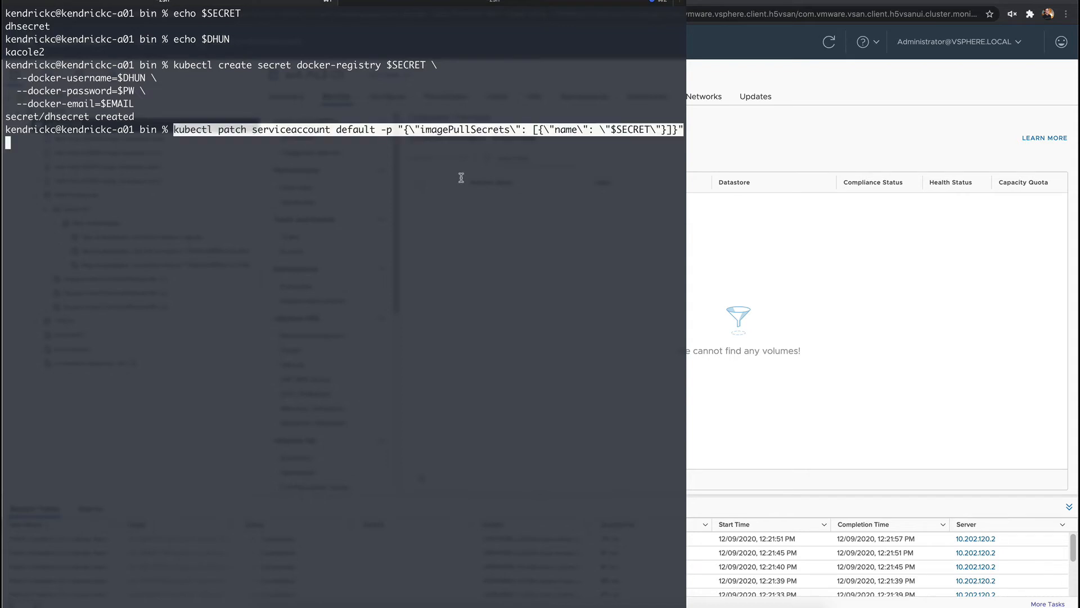
# Patch the default service account to use dhsecret for image pulls and verify with describe sa
pyautogui.press('Return')
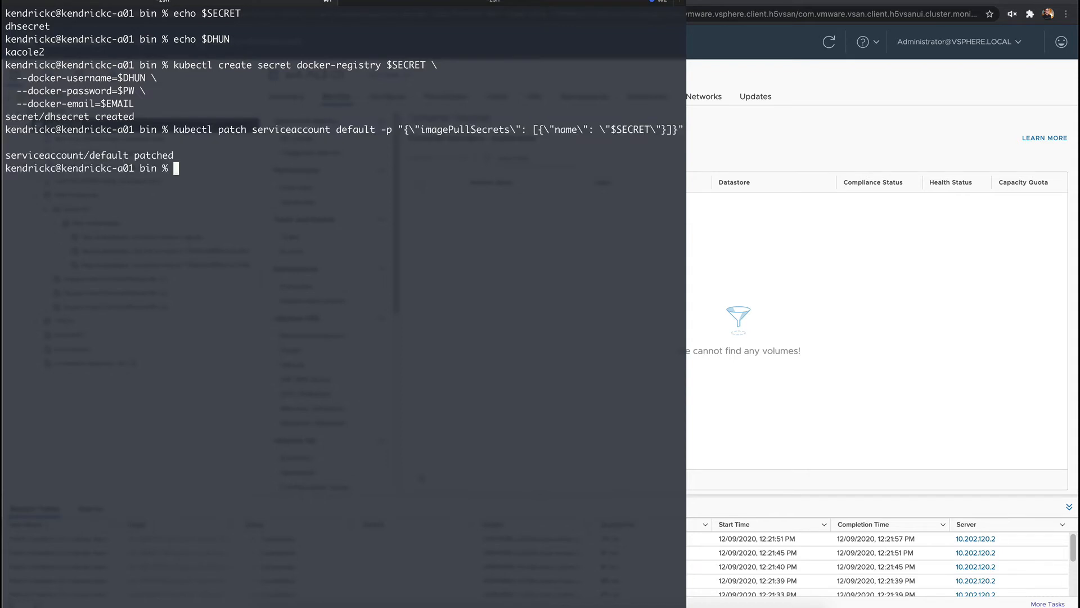
pyautogui.write('kubectl ')
pyautogui.write('describe sa default')
pyautogui.press('Return')
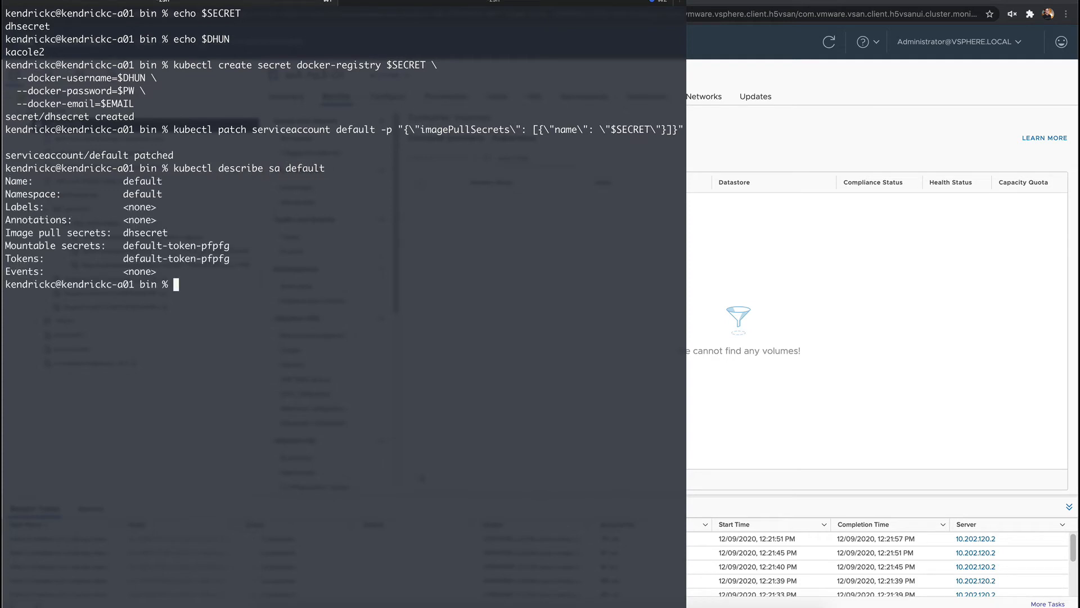
pyautogui.write('clear')
pyautogui.press('Return')
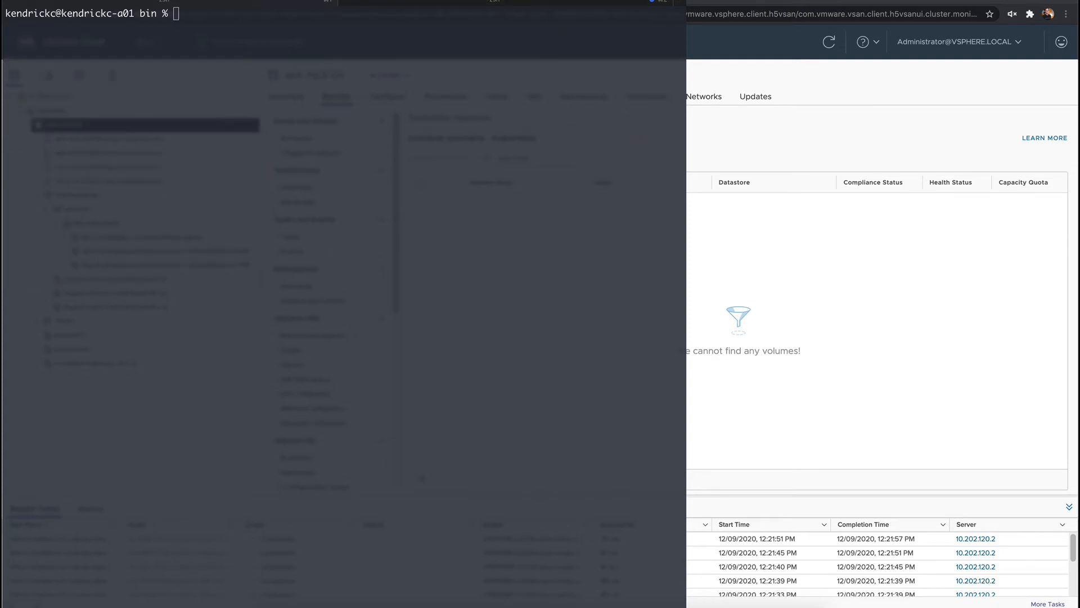
pyautogui.write('kubectl create ns kubeapps')
# Create the kubeapps namespace, helm install bitnami/kubeapps with LoadBalancer, and watch its pods
pyautogui.press('Return')
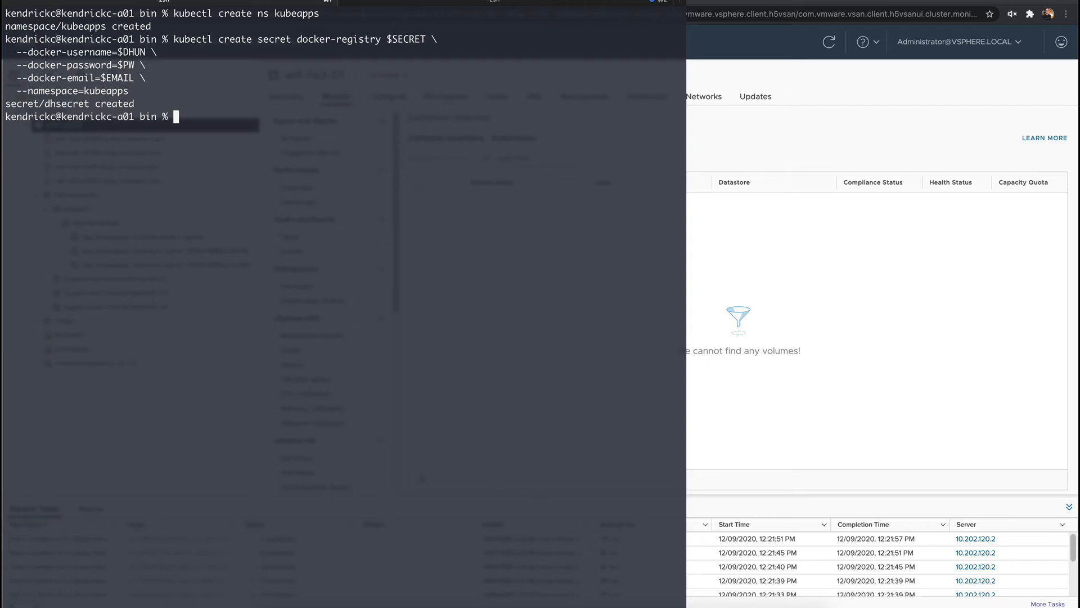
pyautogui.write('clear')
pyautogui.press('Return')
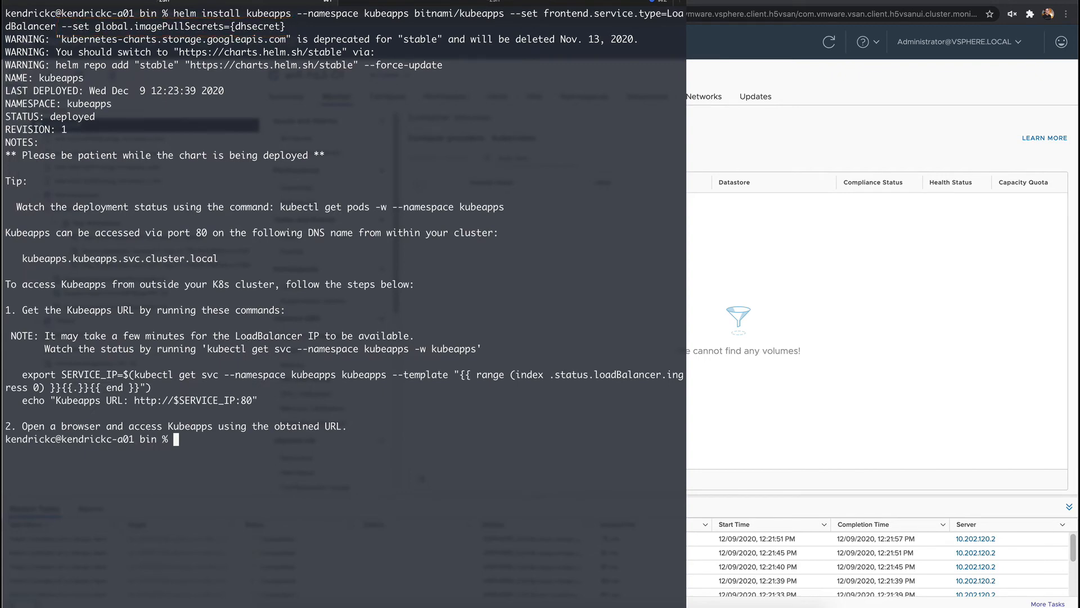
pyautogui.hotkey('ctrl', 'l')
pyautogui.write('watch -n 5 kubectl get pods -n kubeapps')
pyautogui.press('Return')
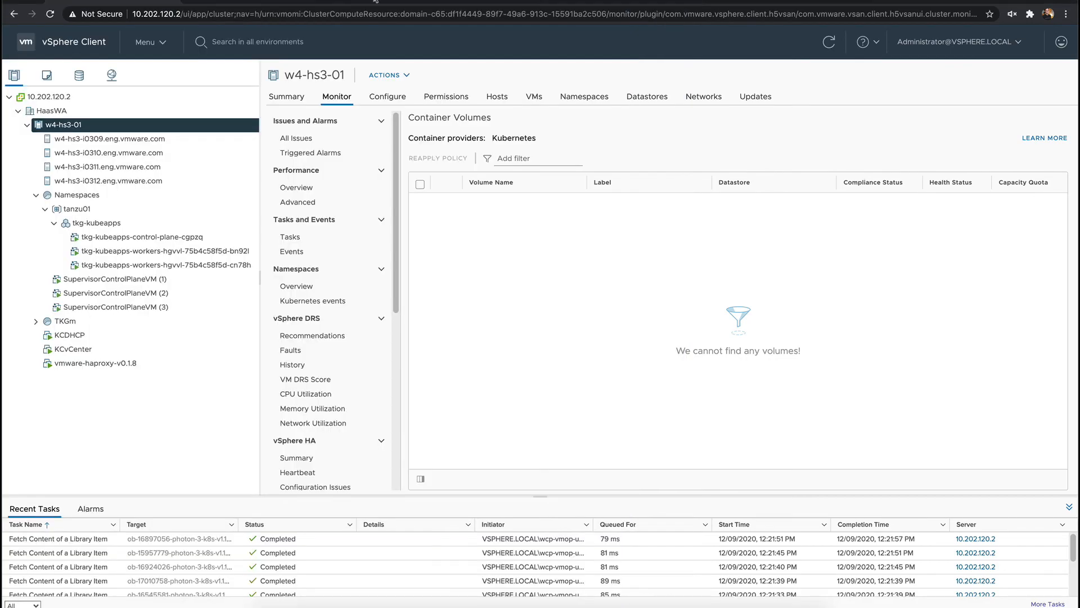
# Load the Kubeapps dashboard at its external IP 10.202.121.10 in a new browser tab
pyautogui.hotkey('ctrl', 't')
pyautogui.hotkey('ctrl', 'v')
pyautogui.press('Return')
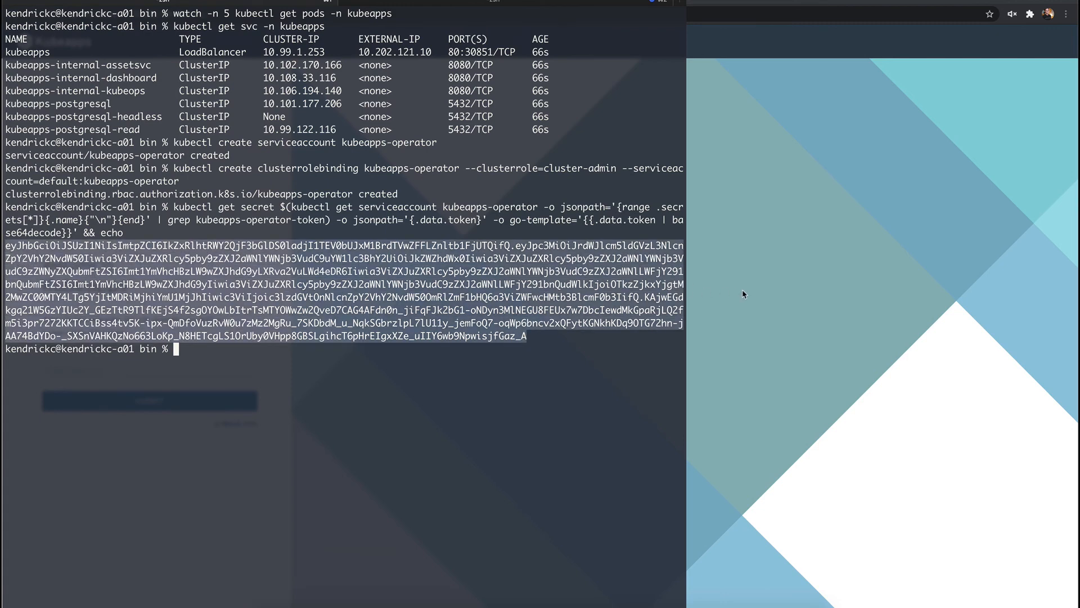
# Sign in to Kubeapps with the kubeapps-operator service account token
pyautogui.click(745, 295)
pyautogui.click(198, 368)
pyautogui.press('super+v')
pyautogui.click(174, 401)
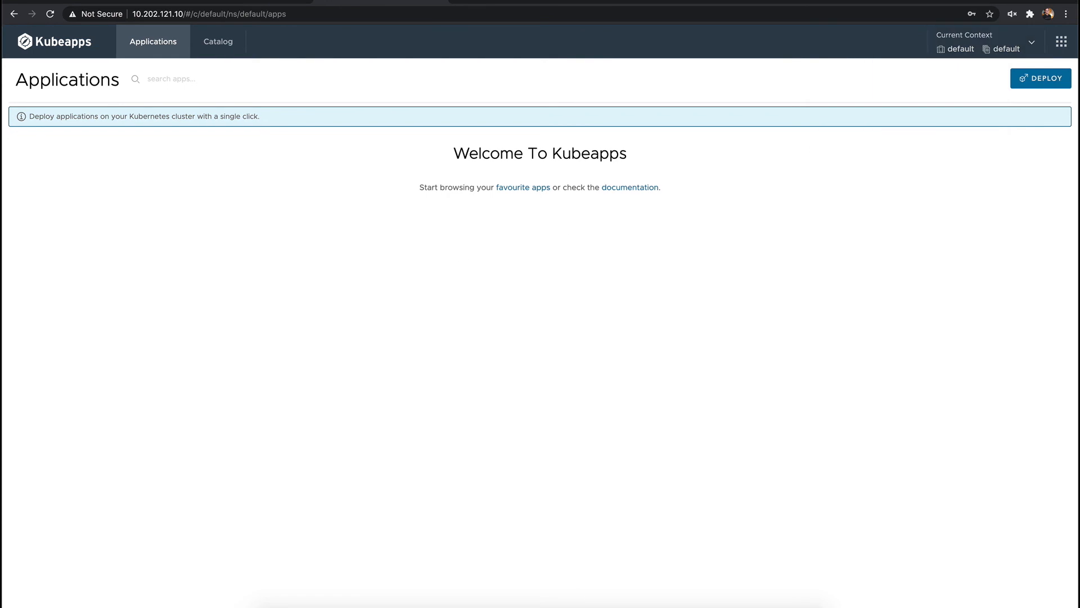
# Browse the Kubeapps catalog and select the bitnami/wordpress chart
pyautogui.click(217, 48)
pyautogui.scroll(-5, 503, 126)
pyautogui.scroll(-5, 613, 239)
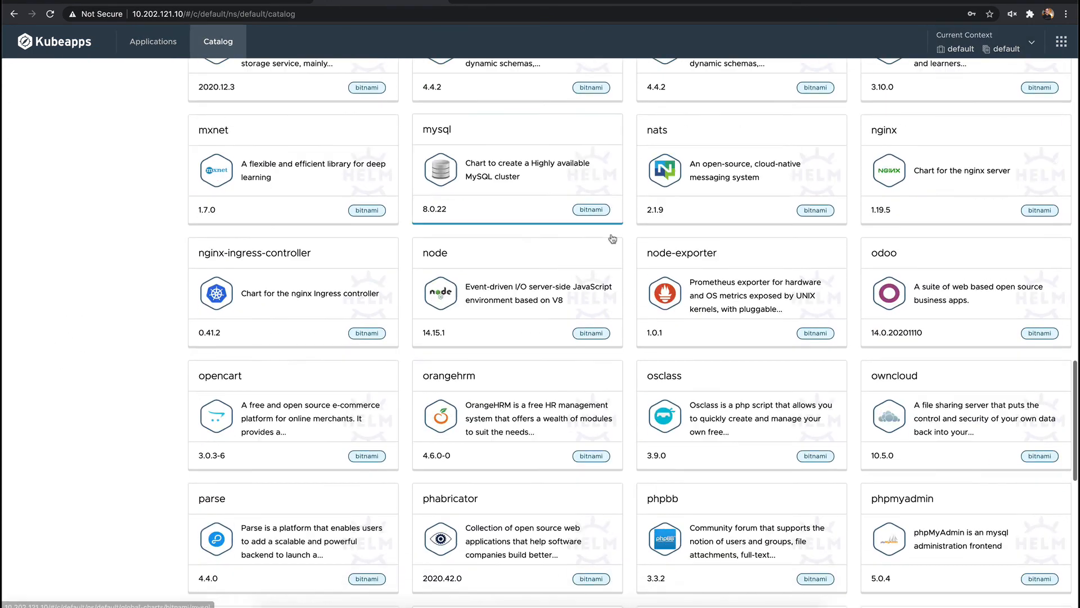
pyautogui.scroll(-5, 613, 239)
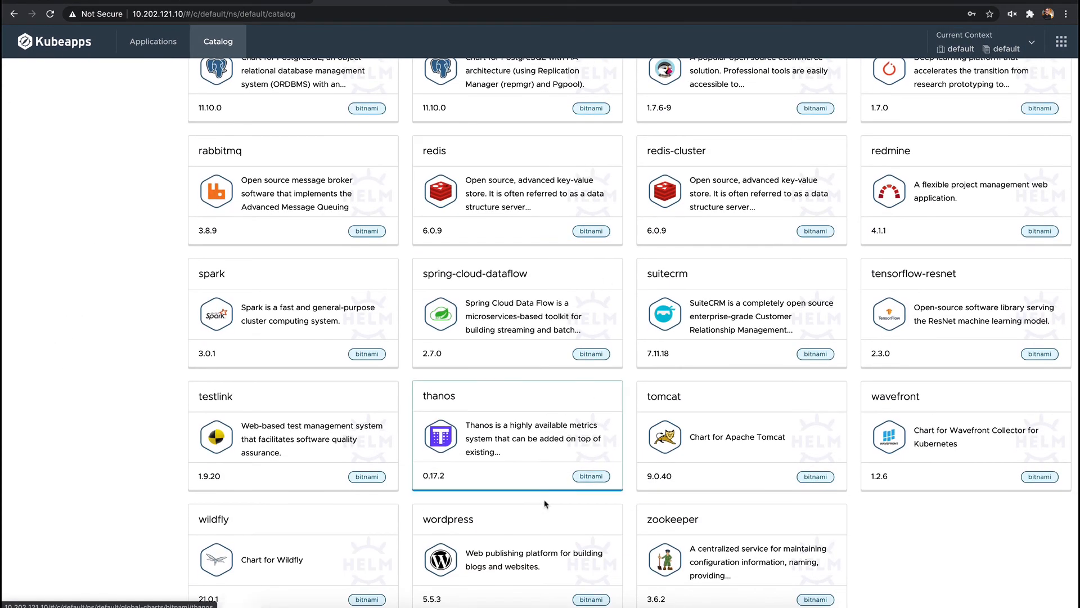
pyautogui.click(520, 532)
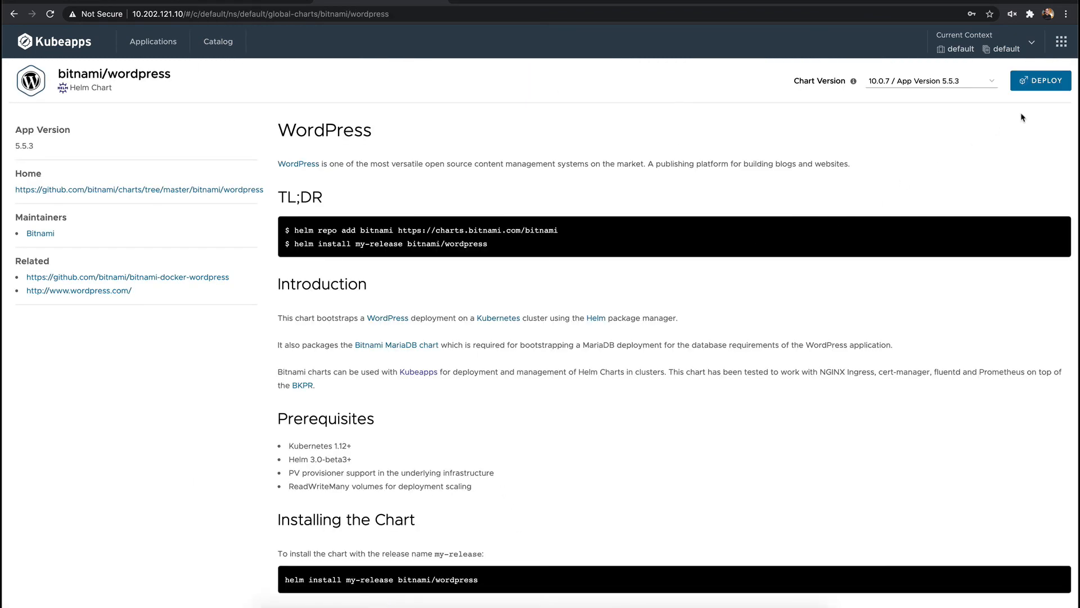
# Fill the WordPress form with username user01, a password, and blog name The New Tanzu Blog!
pyautogui.click(1037, 82)
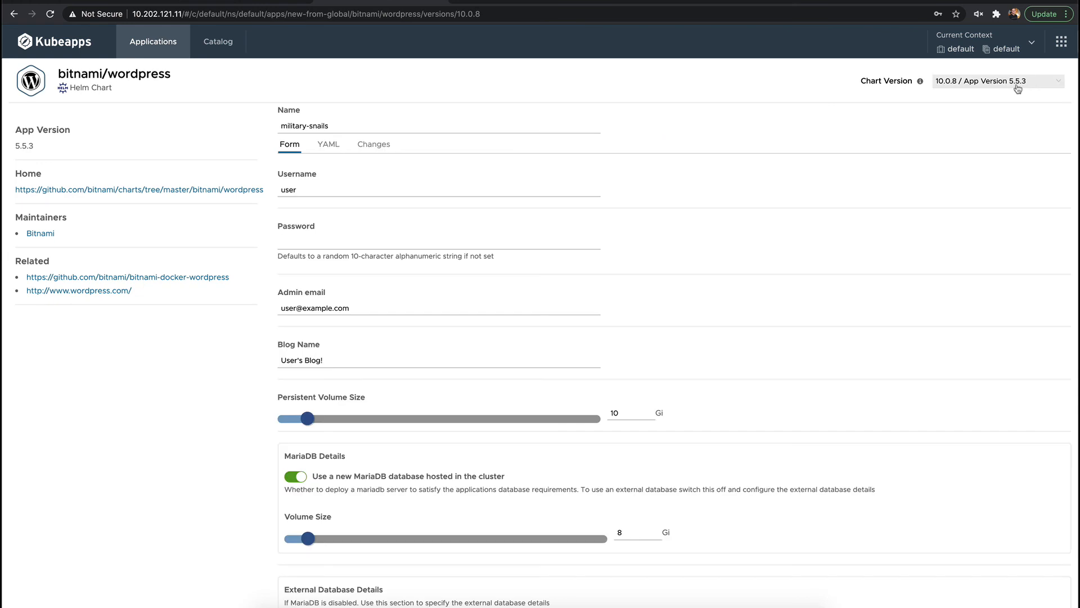
pyautogui.click(358, 199)
pyautogui.click(329, 213)
pyautogui.press('Tab')
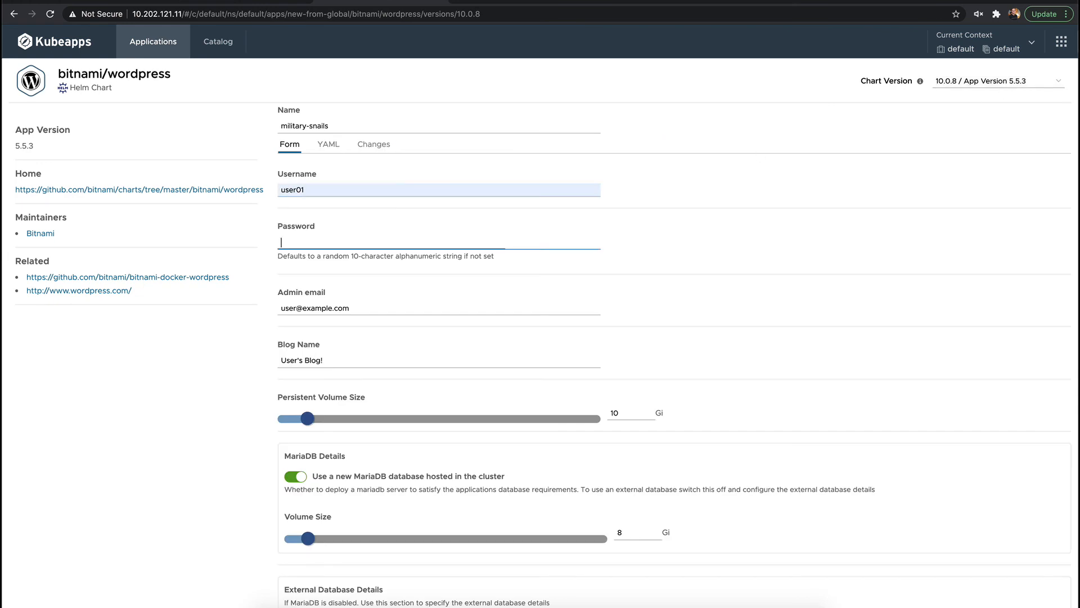
pyautogui.write('us')
pyautogui.click(319, 358)
pyautogui.press('Down')
pyautogui.press('Return')
pyautogui.scroll(-3, 250, 375)
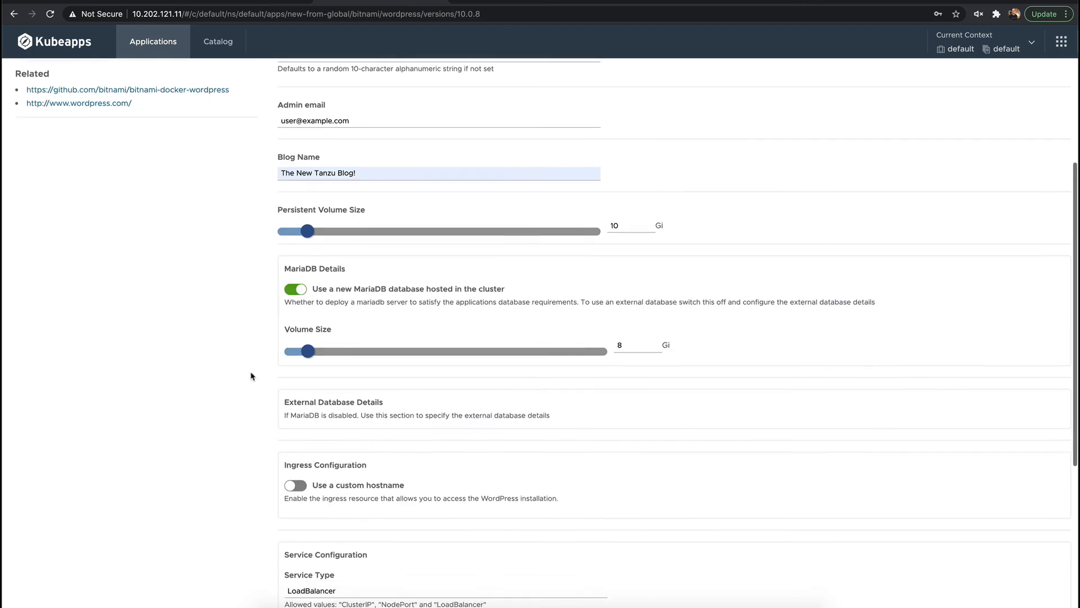
pyautogui.scroll(-3, 251, 376)
pyautogui.scroll(-1, 251, 376)
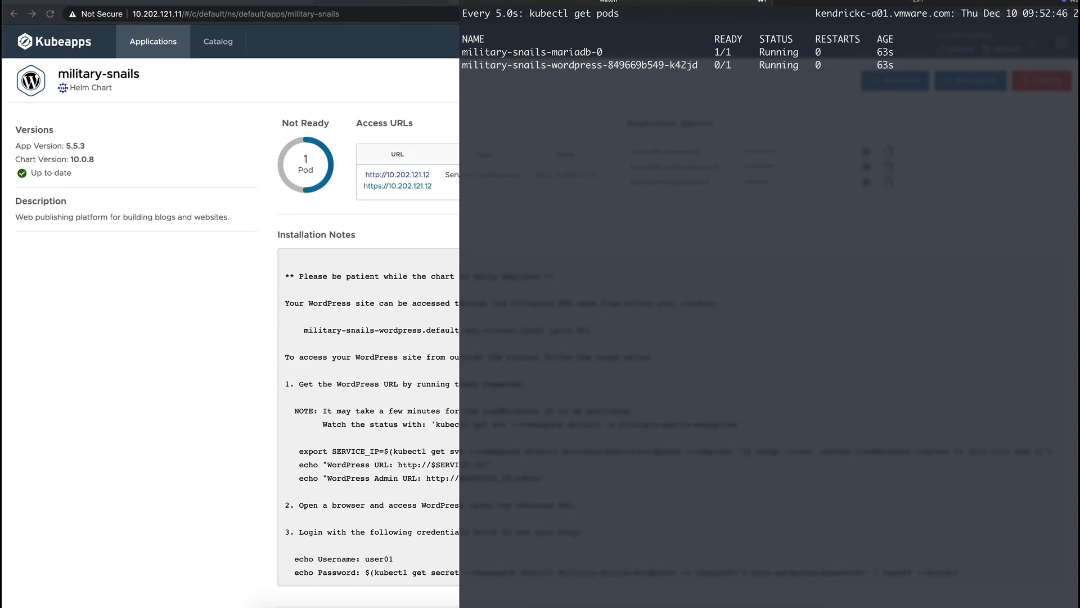
pyautogui.click(413, 221)
pyautogui.click(402, 174)
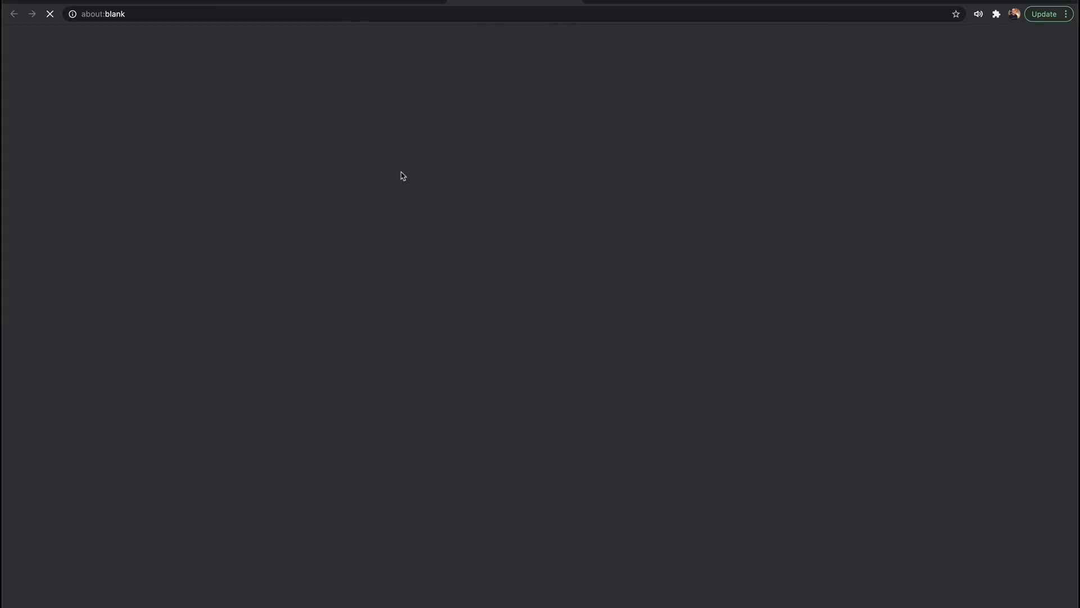